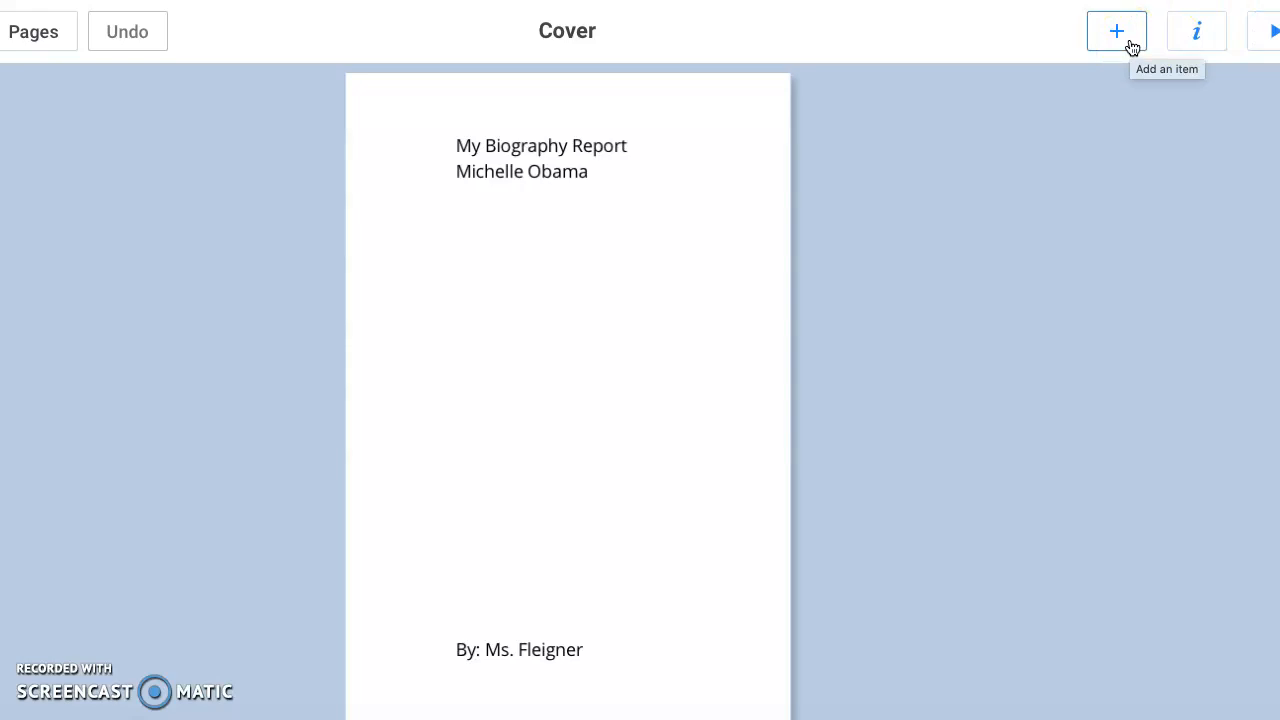
# Search Google Images for "Michelle Obama" to import a picture onto the cover
pyautogui.click(1131, 48)
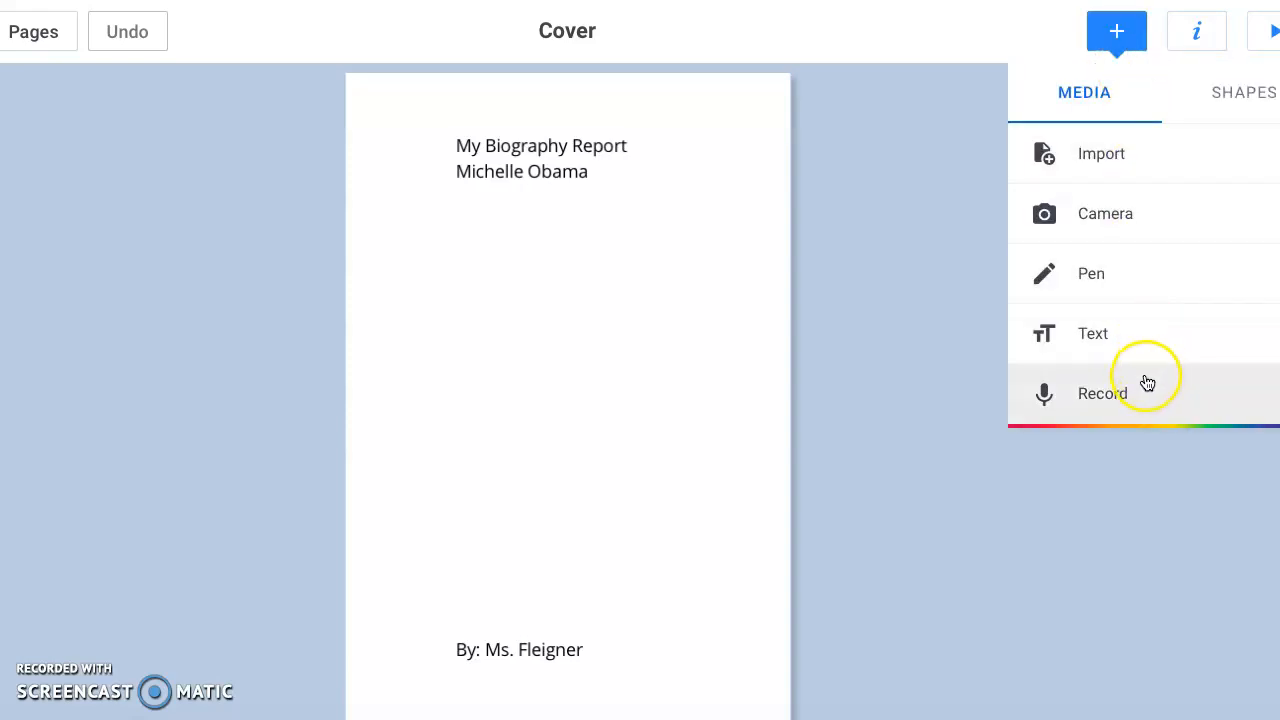
pyautogui.click(1135, 163)
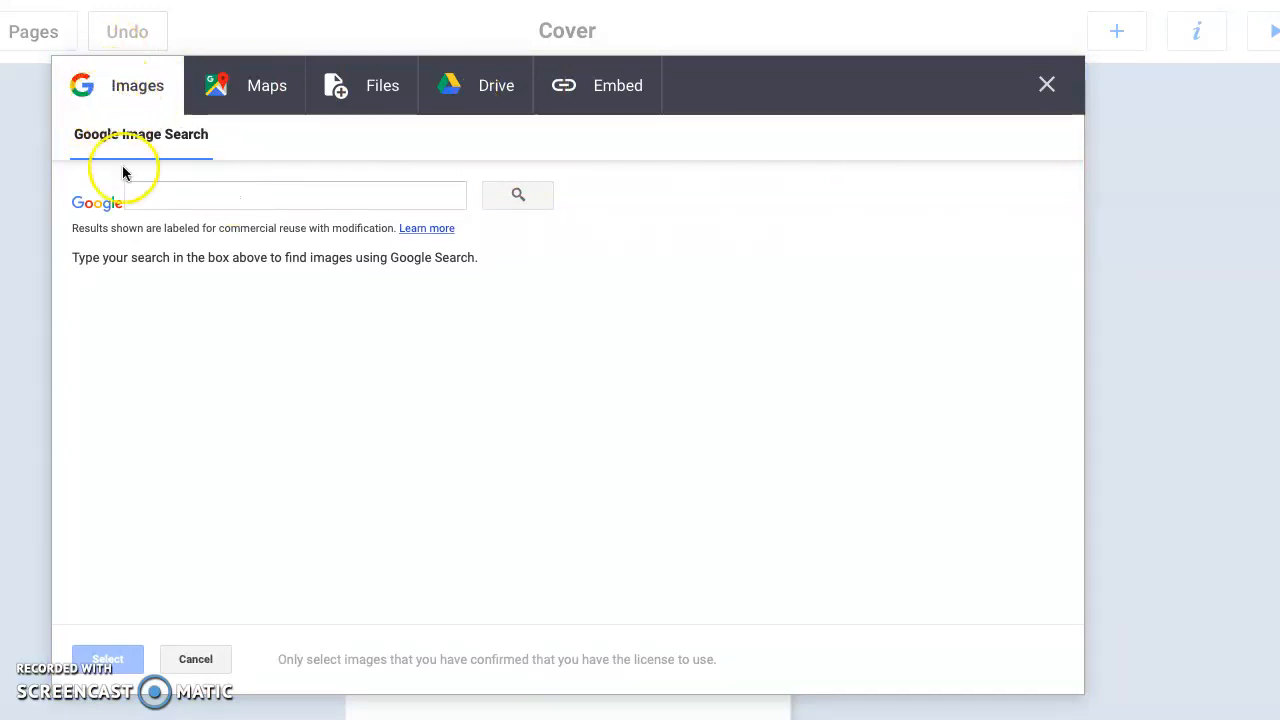
pyautogui.click(150, 198)
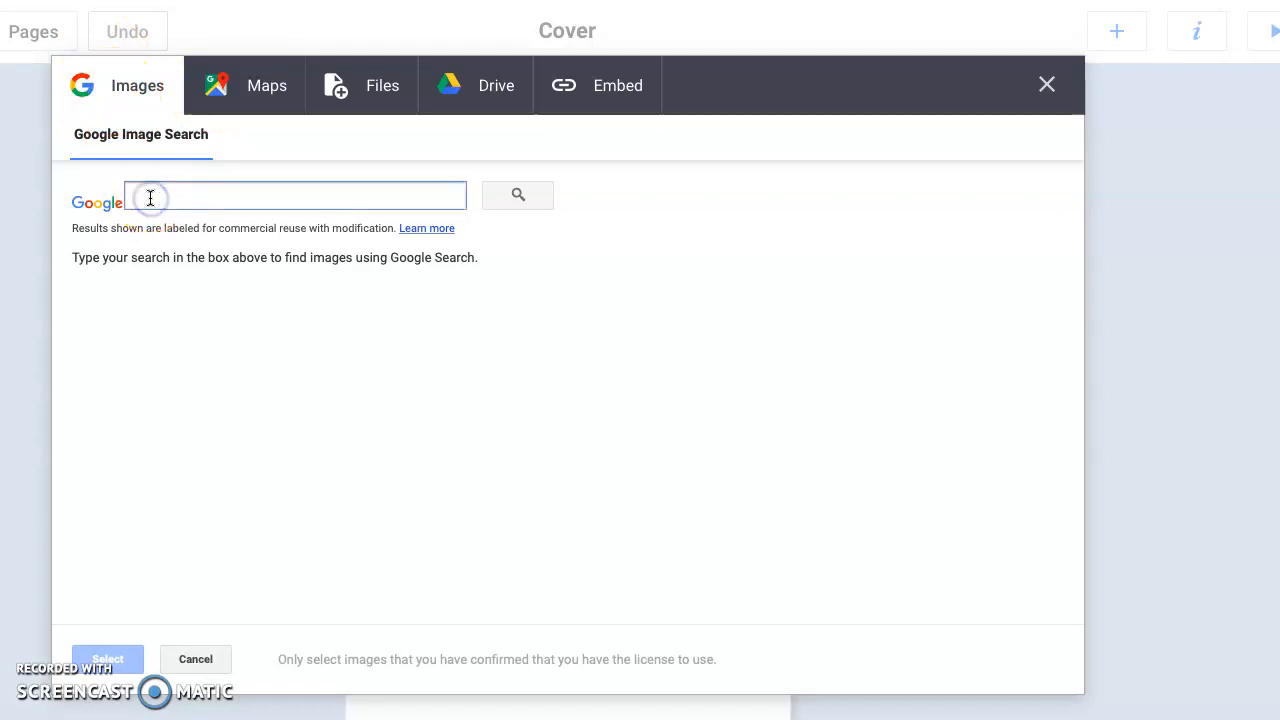
pyautogui.write('Michelle Obama')
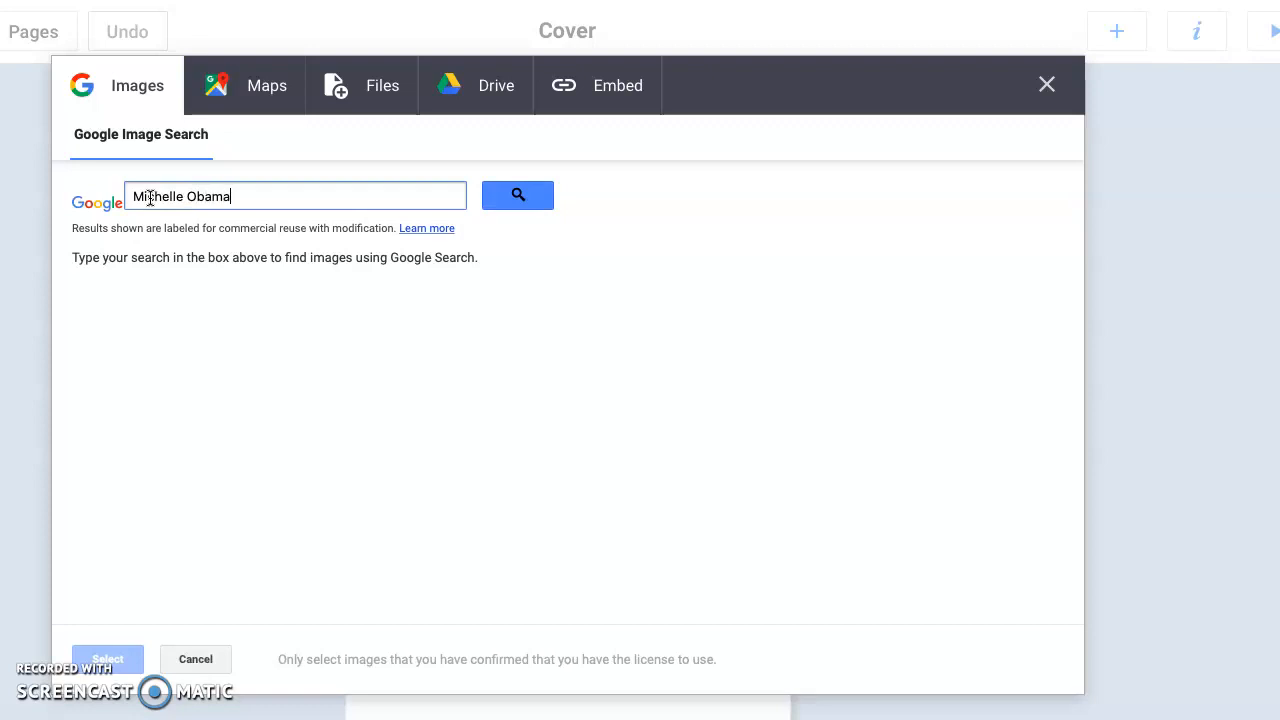
pyautogui.click(518, 195)
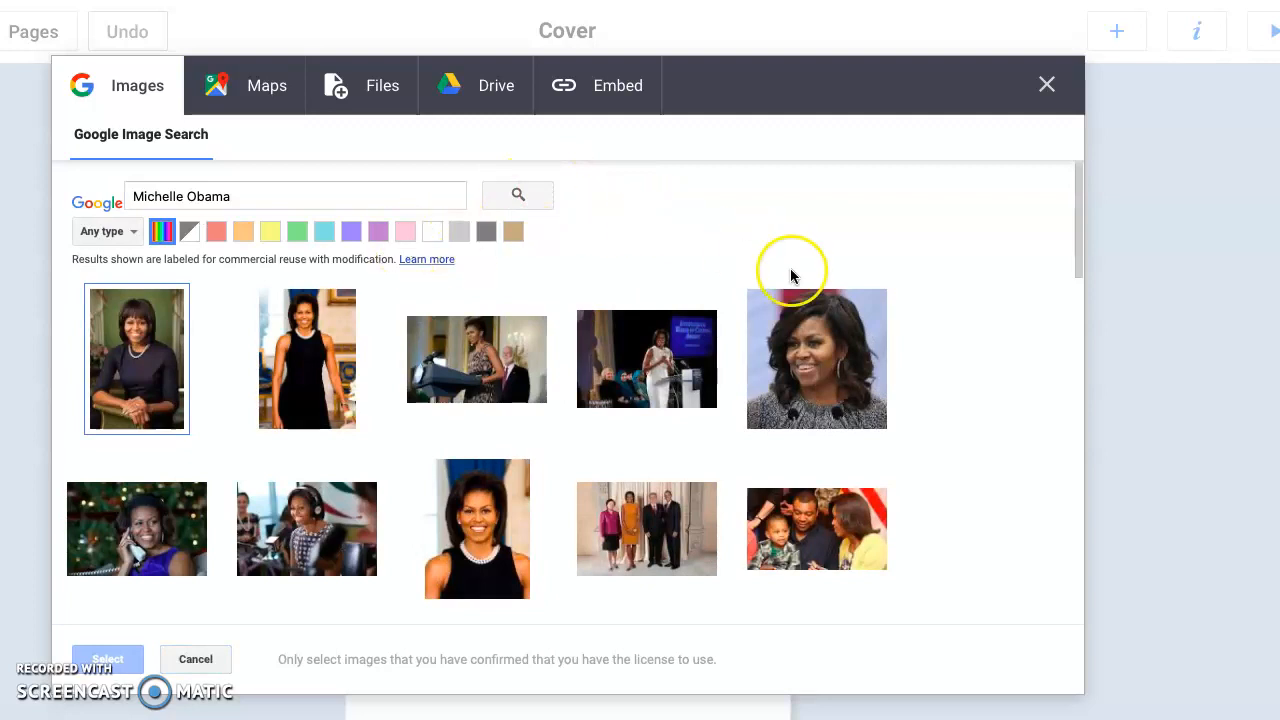
# Browse the image results and insert the Michelle Obama family portrait of four onto the cover
pyautogui.scroll(-3, 968, 426)
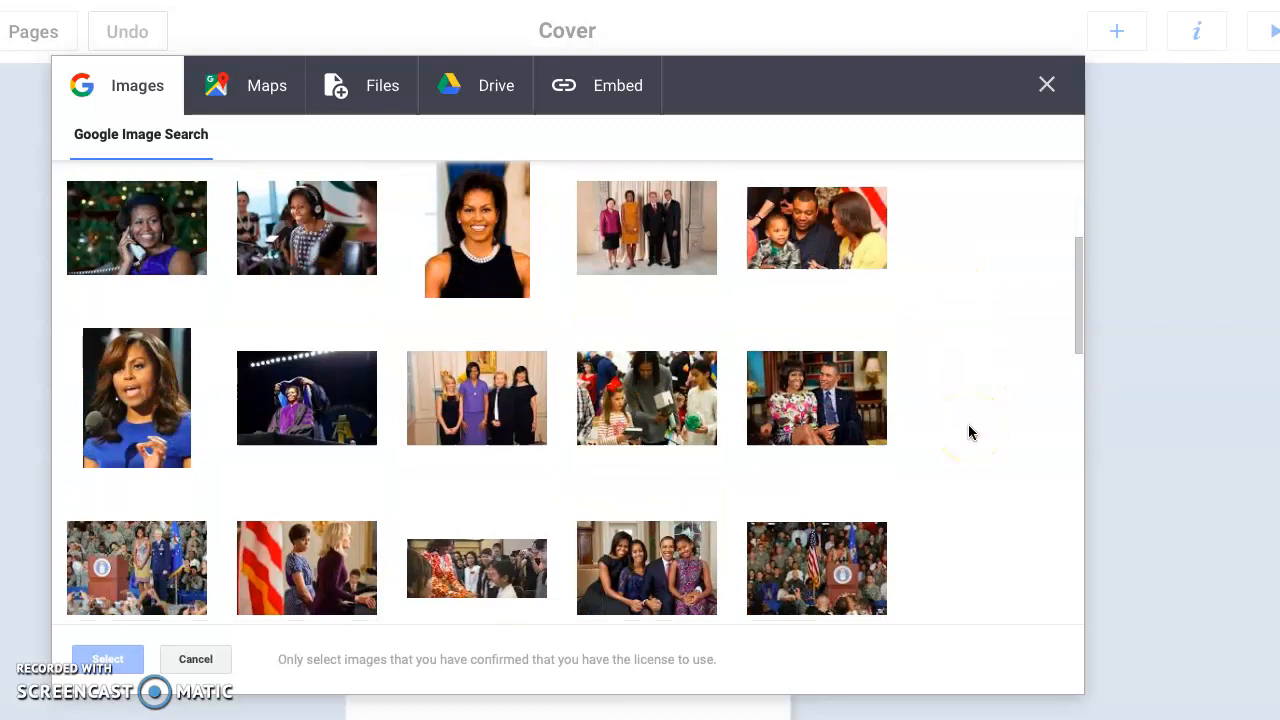
pyautogui.scroll(-1, 968, 426)
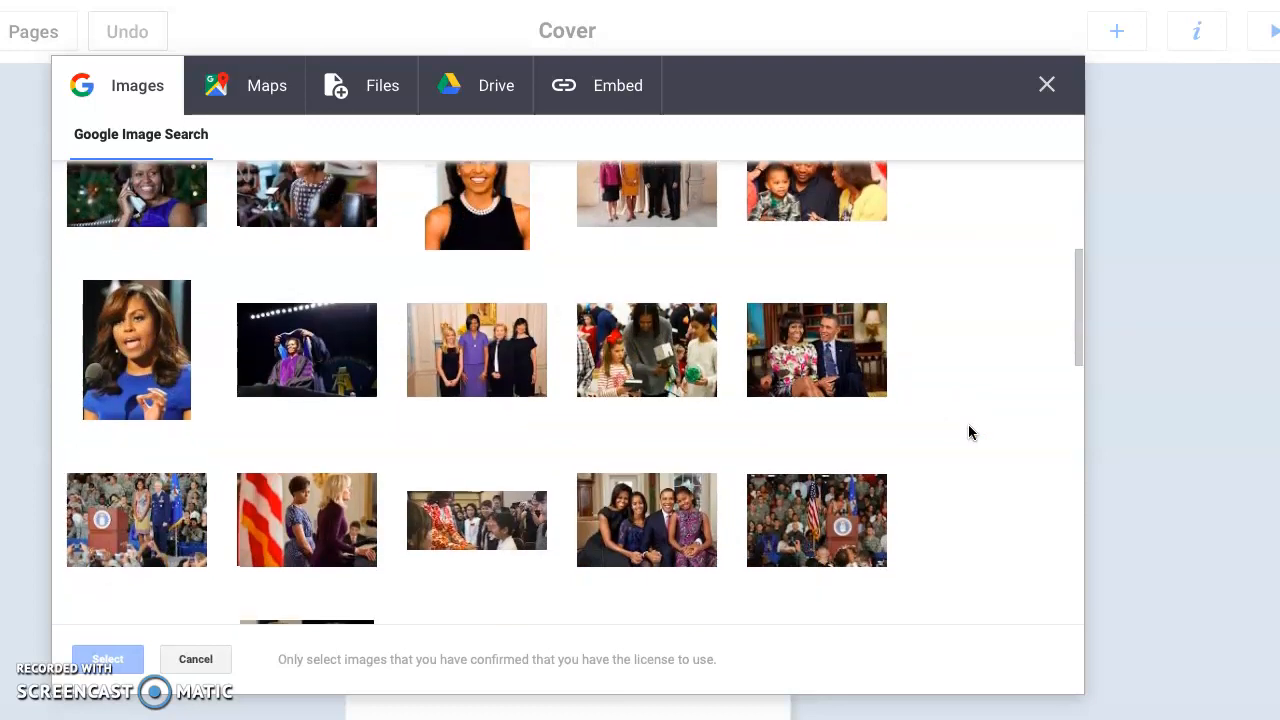
pyautogui.scroll(-3, 968, 425)
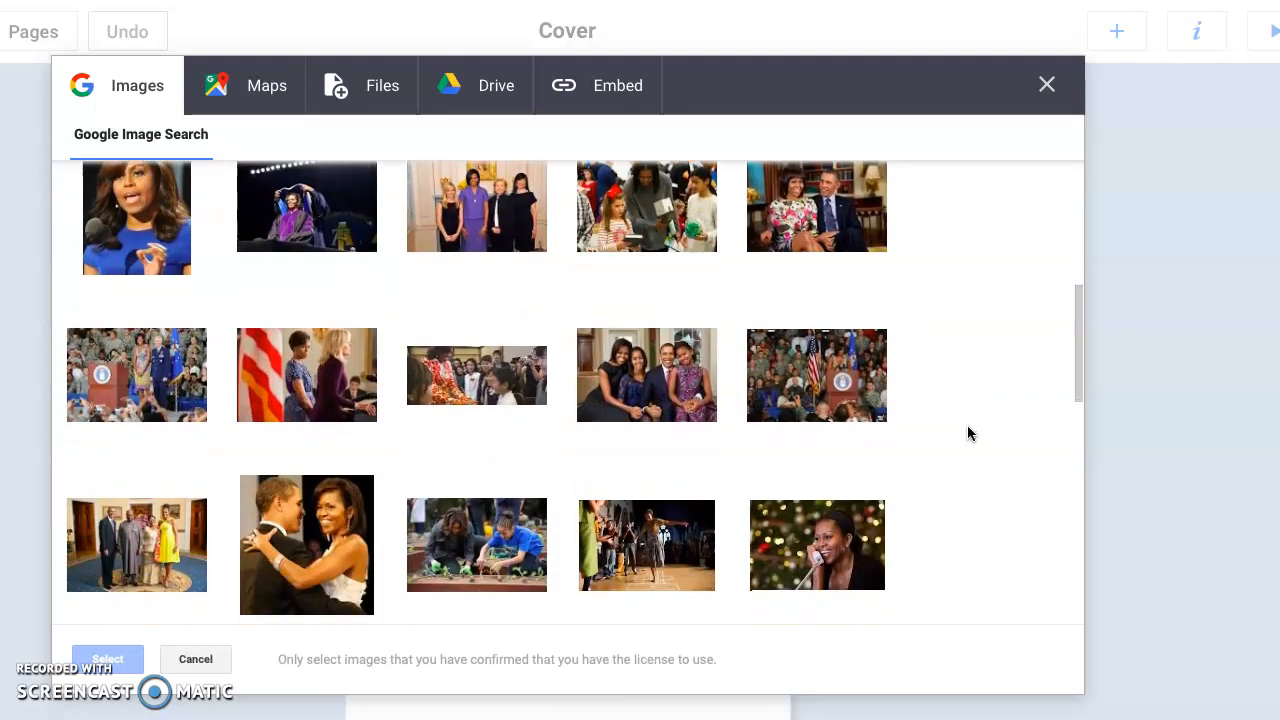
pyautogui.click(635, 372)
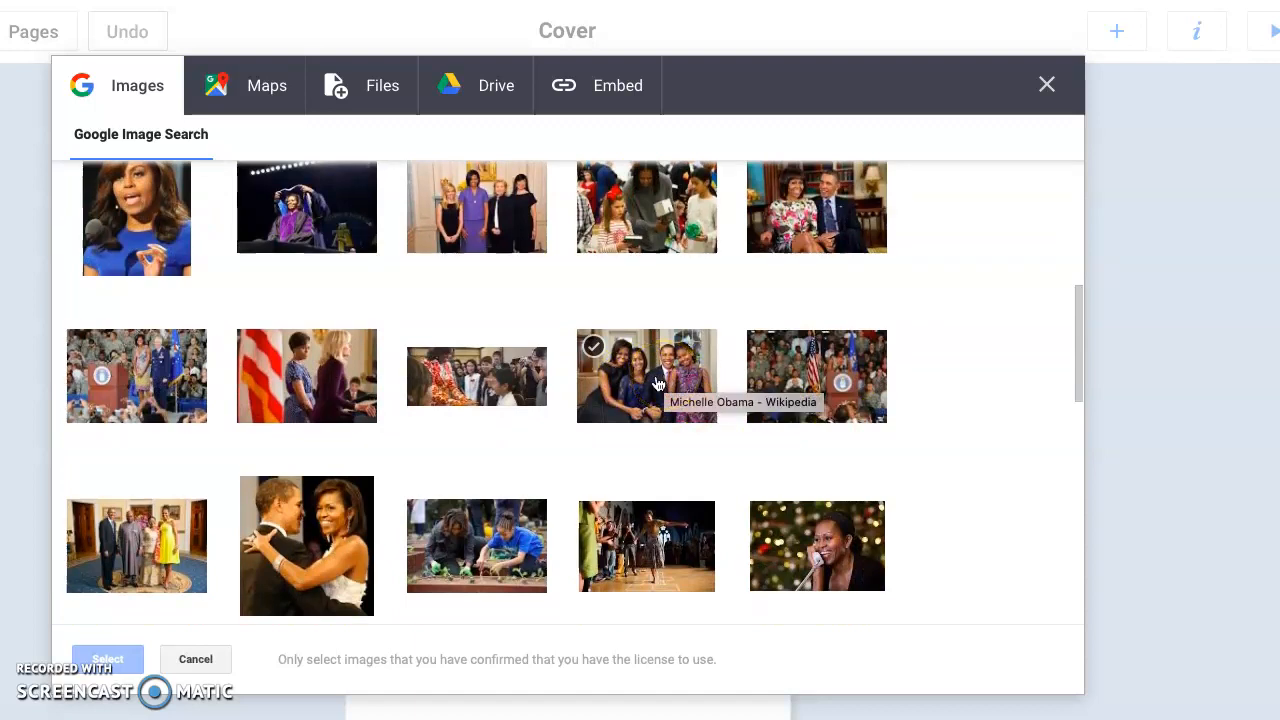
pyautogui.doubleClick(656, 384)
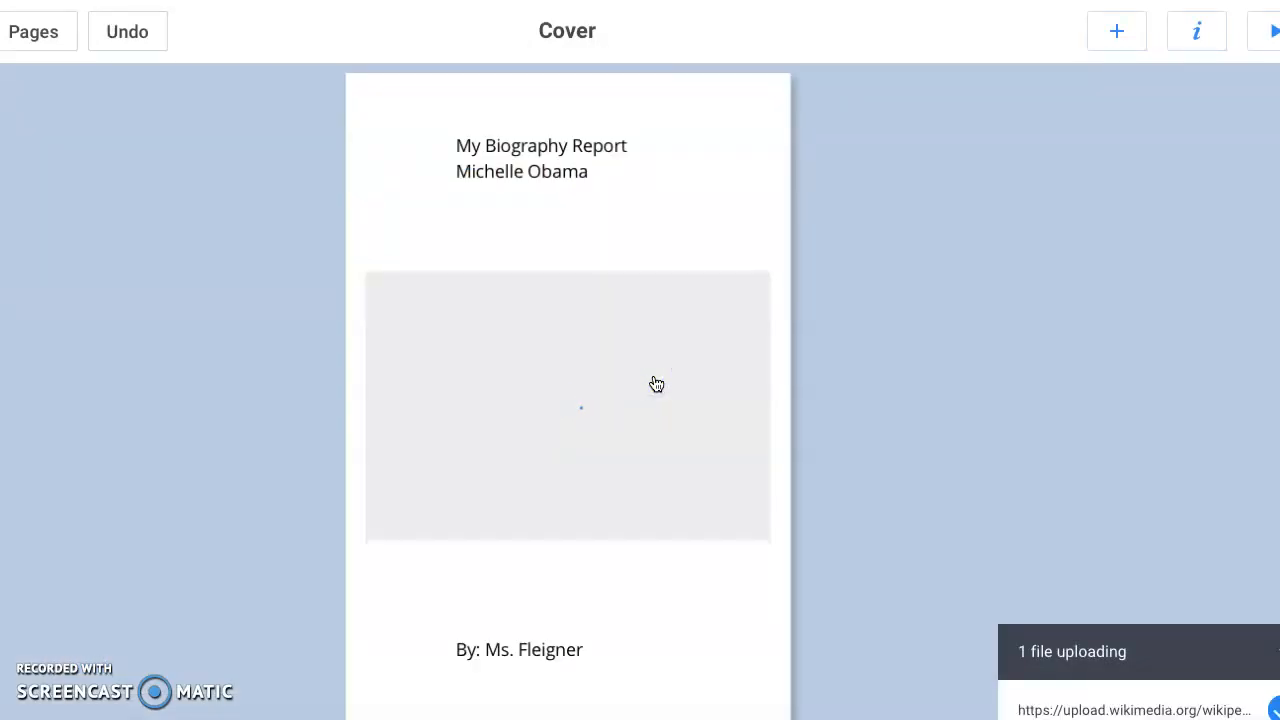
# Move the family photo up towards the title and enlarge it to span the full page width
pyautogui.moveTo(651, 382); pyautogui.dragTo(634, 334)
pyautogui.moveTo(757, 500); pyautogui.dragTo(790, 511)
pyautogui.click(714, 598)
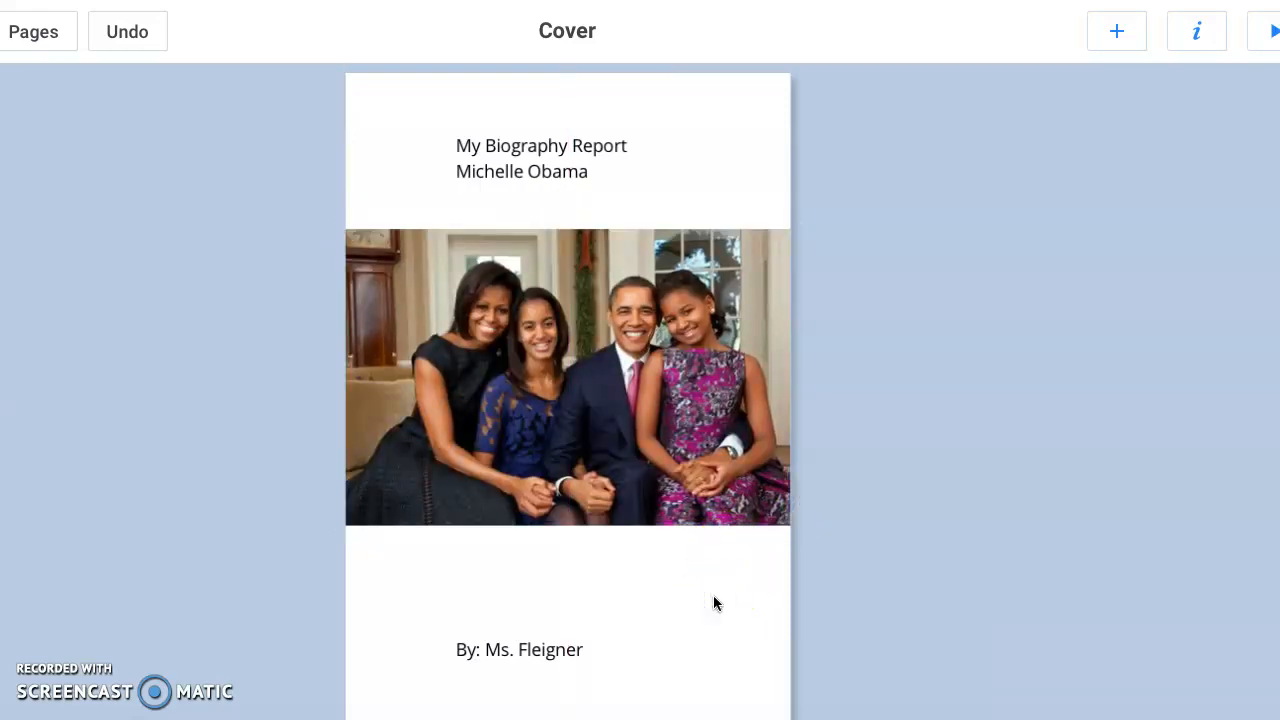
# Try a smaller size for the family photo, then refit it to the full page width just below the title
pyautogui.click(713, 500)
pyautogui.moveTo(790, 526); pyautogui.dragTo(679, 494)
pyautogui.moveTo(543, 403)
pyautogui.mouseDown()
pyautogui.moveTo(561, 403)
pyautogui.moveTo(556, 535)
pyautogui.moveTo(566, 384)
pyautogui.moveTo(539, 398)
pyautogui.mouseUp()
pyautogui.moveTo(676, 435); pyautogui.dragTo(798, 500)
pyautogui.click(694, 607)
# Shift the cover's title text box slightly right so it is centred above the photo
pyautogui.click(486, 136)
pyautogui.moveTo(514, 114); pyautogui.dragTo(531, 113)
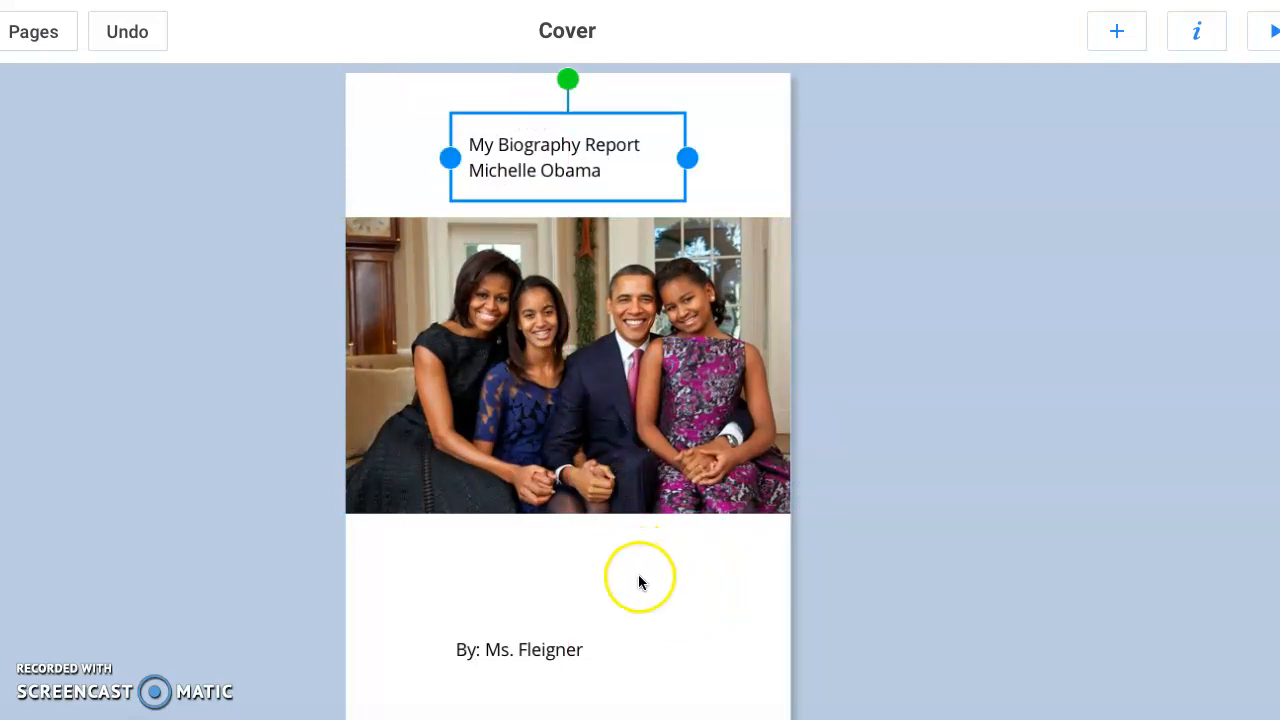
pyautogui.click(638, 574)
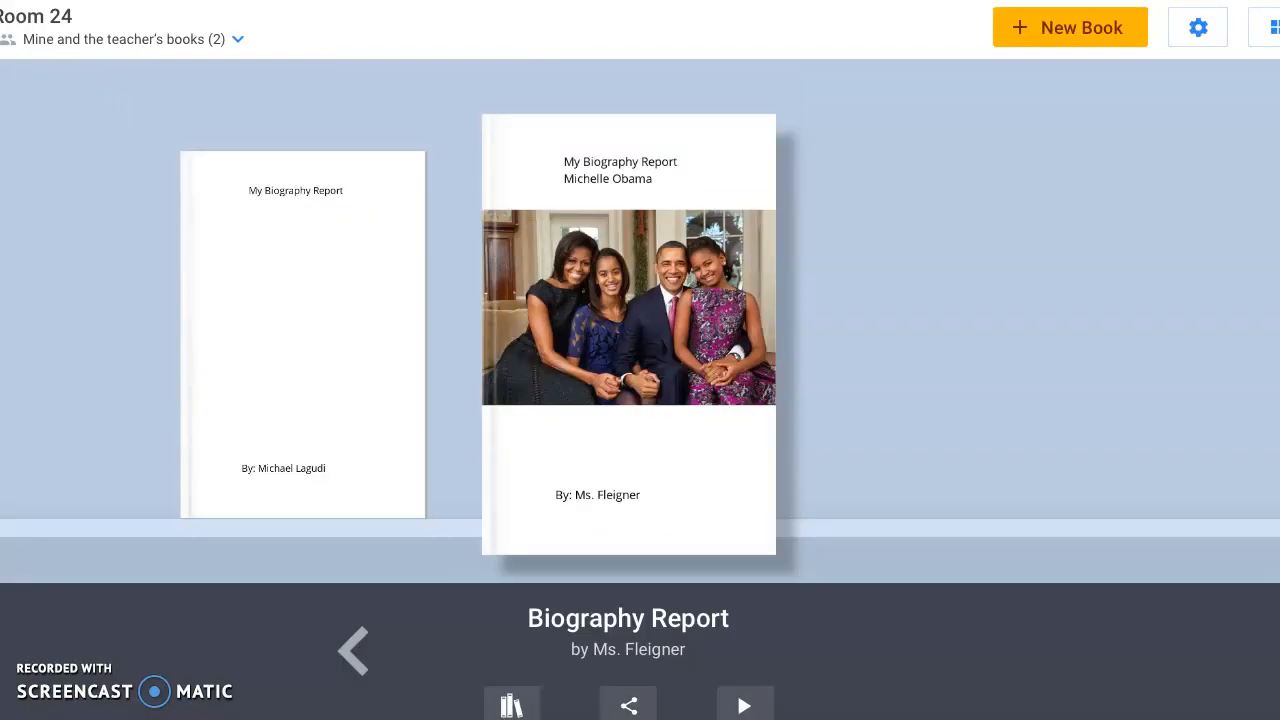
# Check which account is signed in to the book library
pyautogui.click(1232, 50)
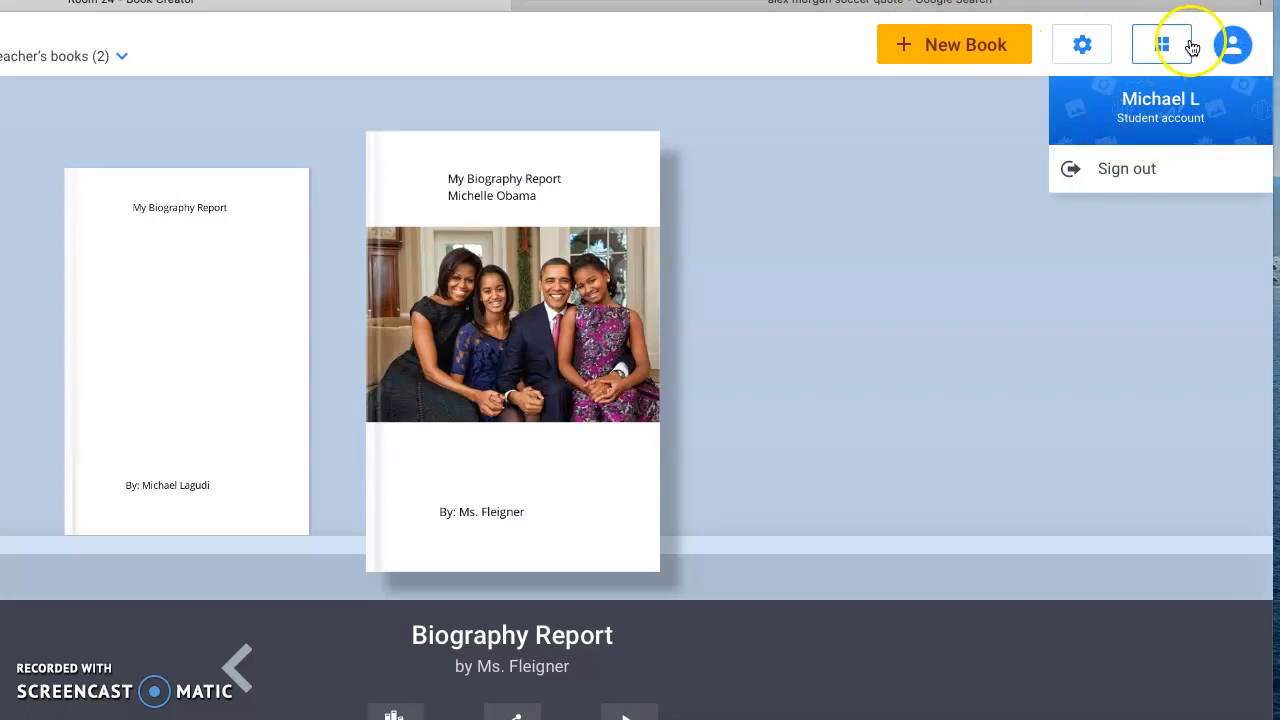
pyautogui.click(1232, 47)
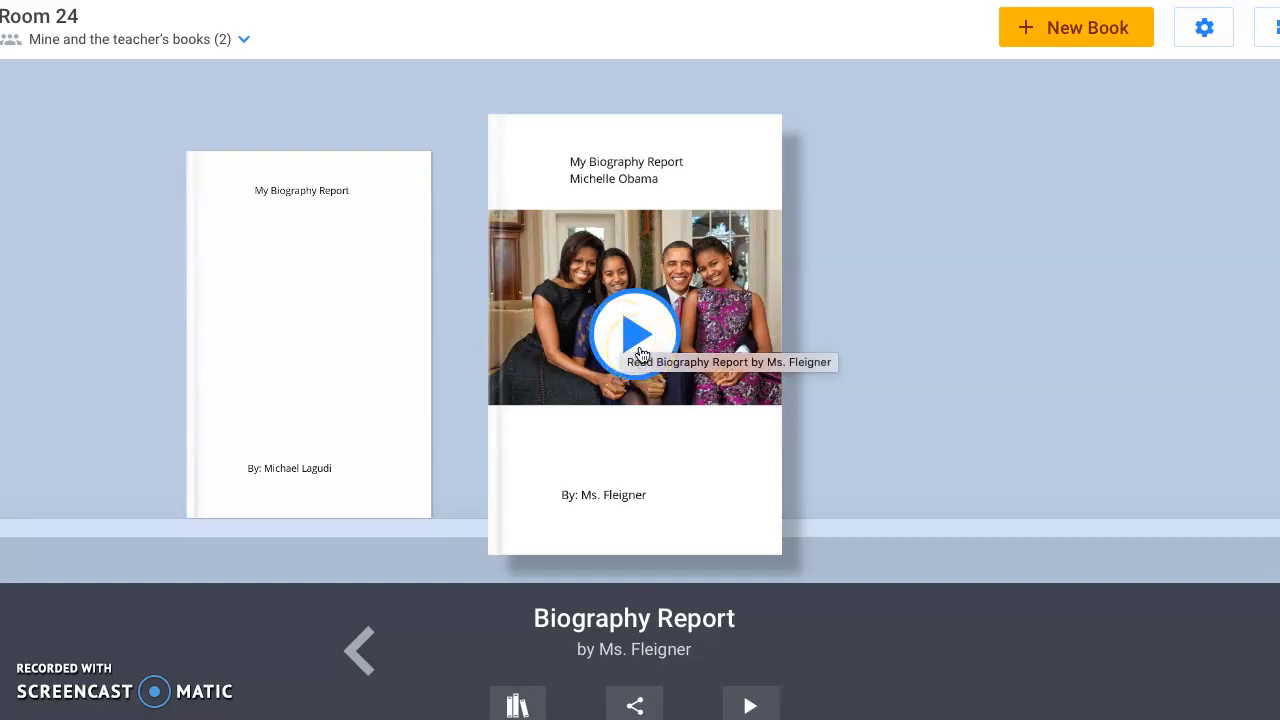
# Open the Michelle Obama Biography Report for reading, page forward and back, and return to the book library
pyautogui.click(637, 335)
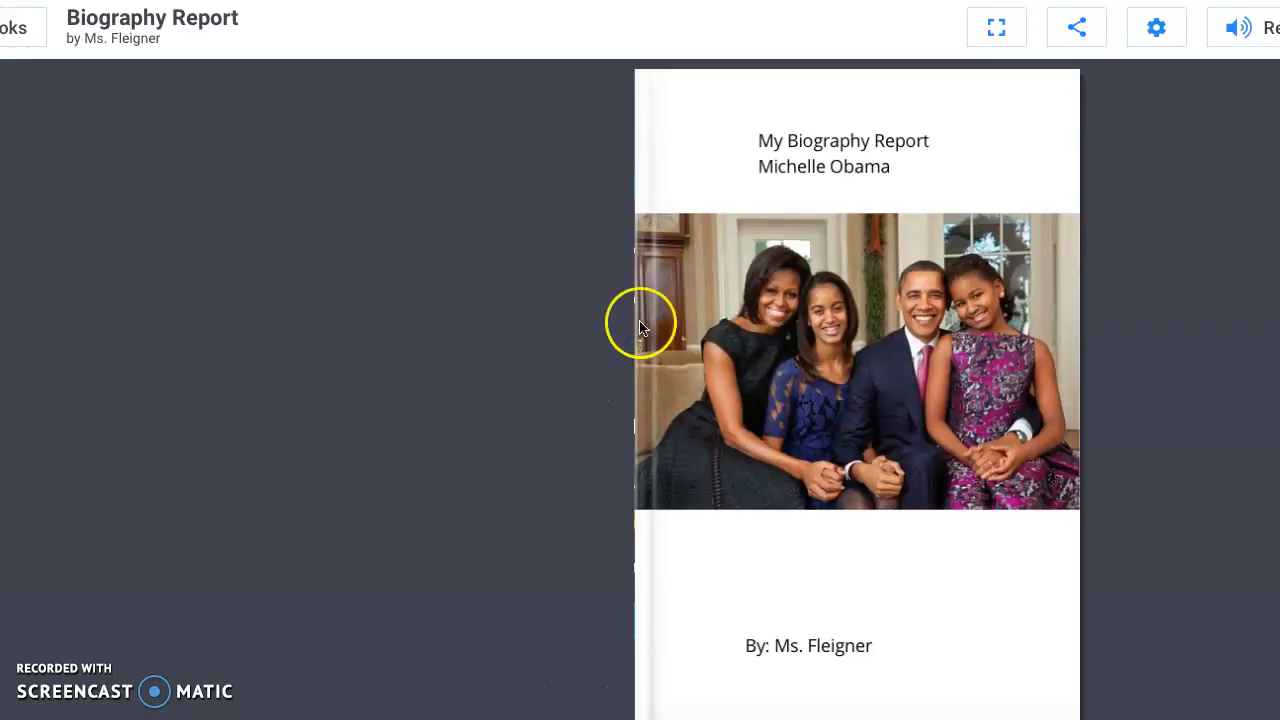
pyautogui.press('Right')
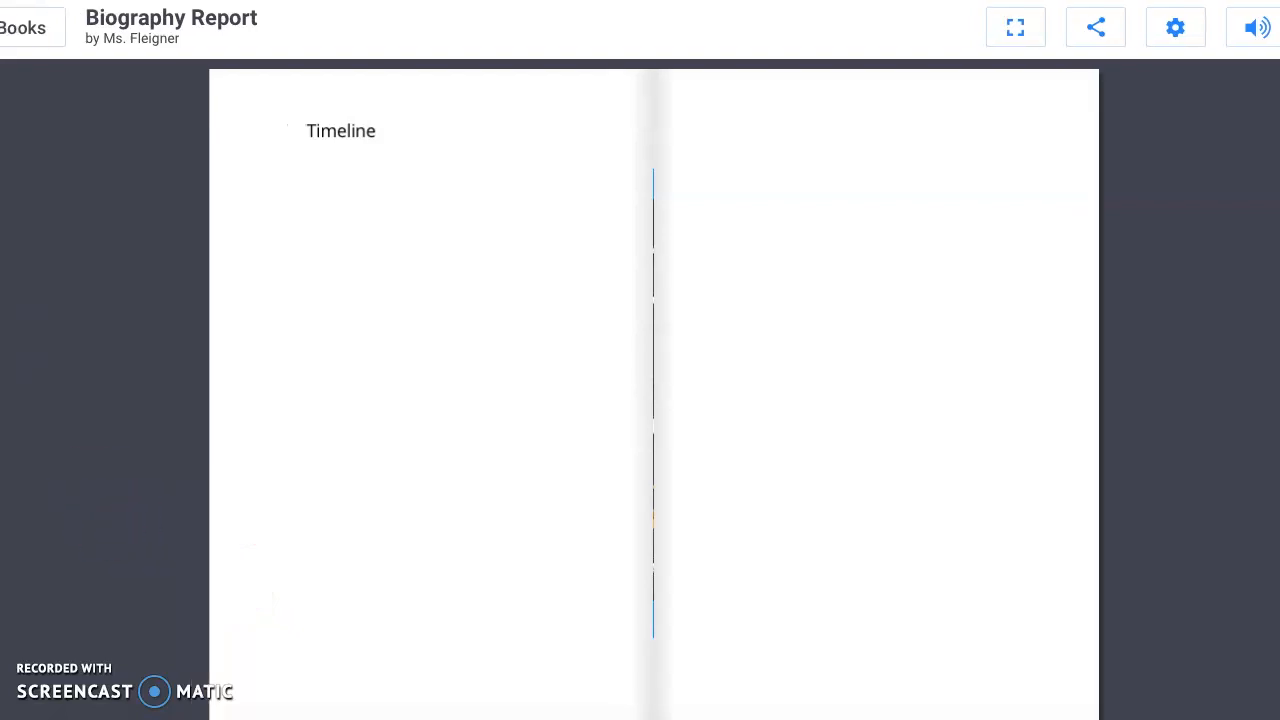
pyautogui.press('Left')
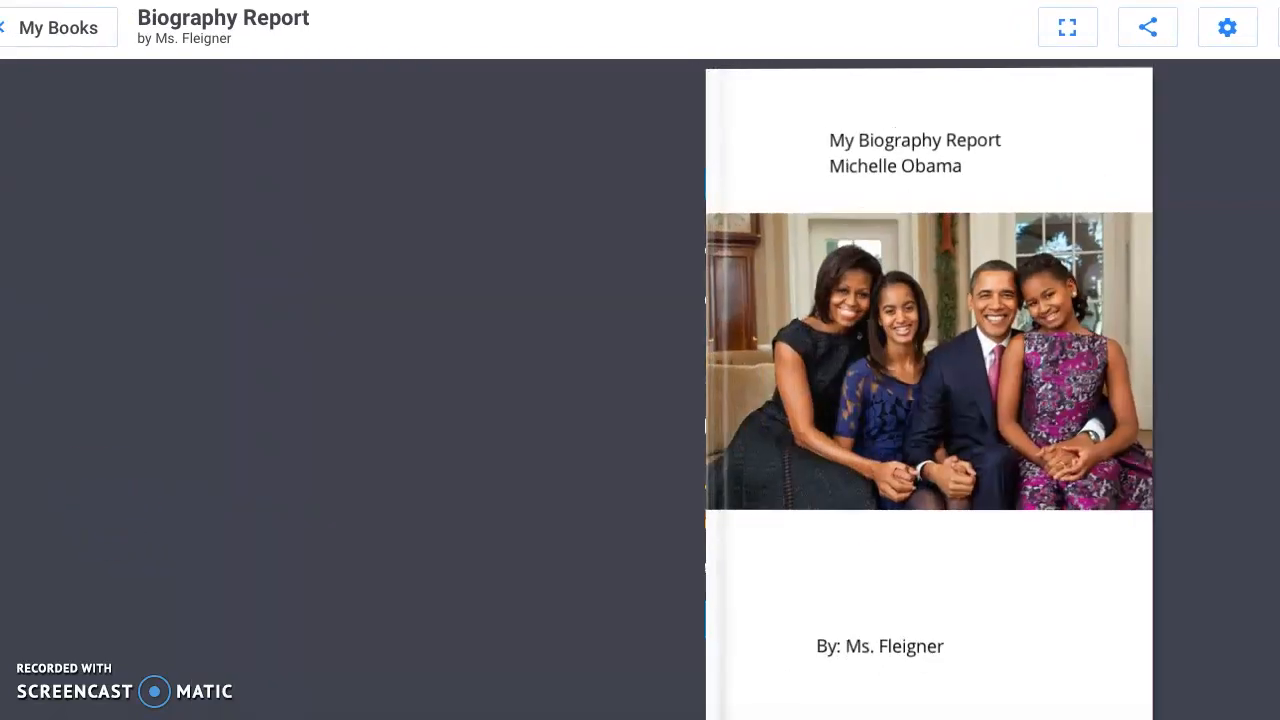
pyautogui.click(63, 28)
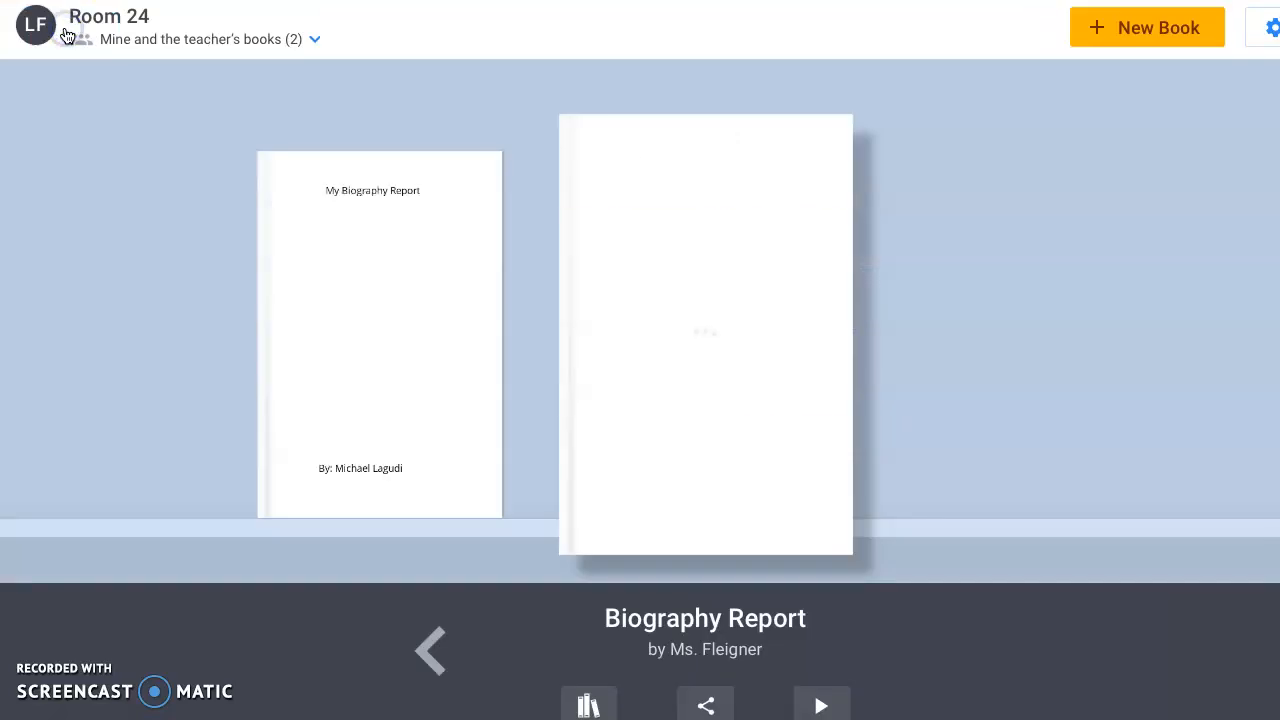
# Open "(copy) Biography Report" for editing and add "Martin Luther King Jr." as a second line under the cover title
pyautogui.click(345, 289)
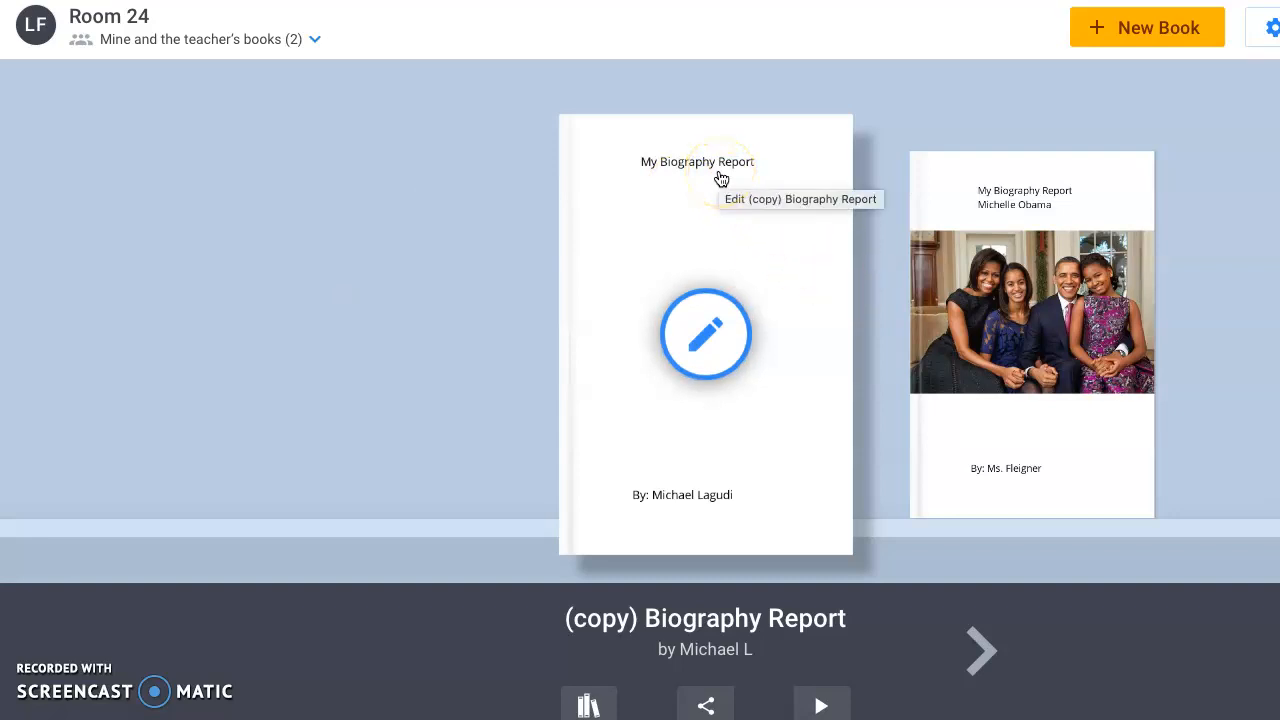
pyautogui.click(714, 358)
pyautogui.click(767, 133)
pyautogui.click(771, 135)
pyautogui.press('Return')
pyautogui.write('Martin Luther King Jr.')
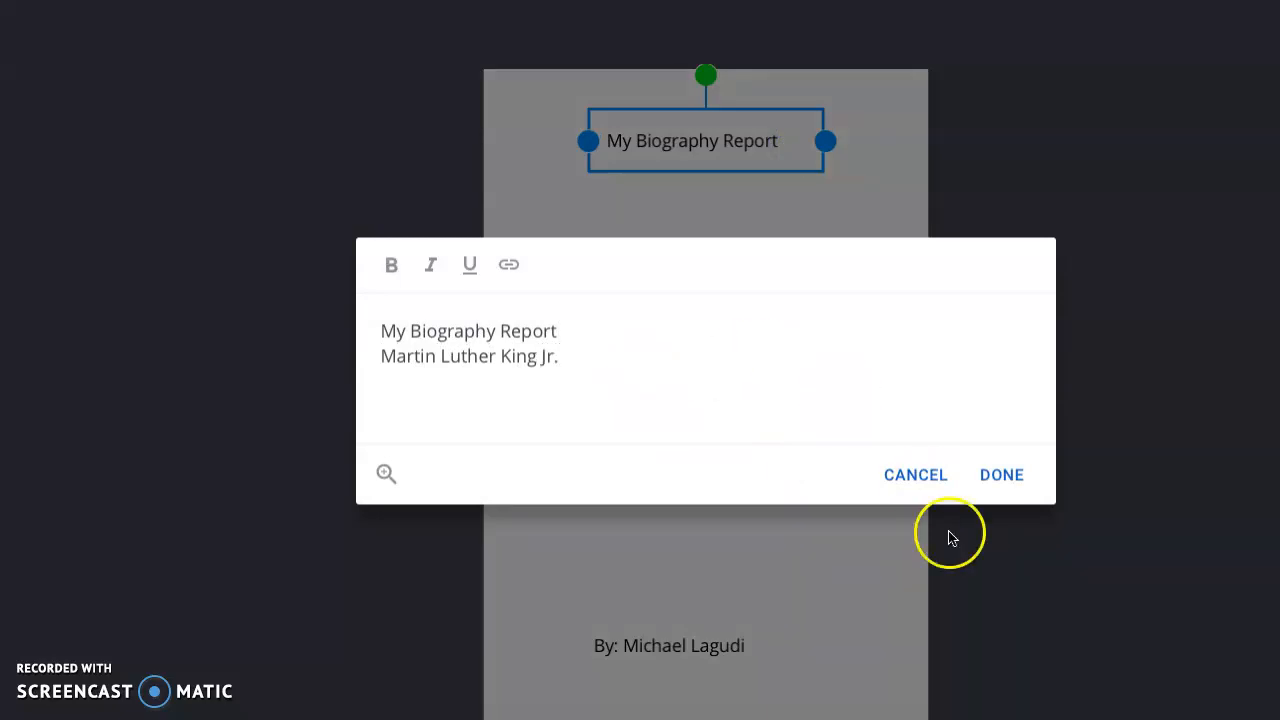
pyautogui.click(1001, 478)
pyautogui.click(1036, 427)
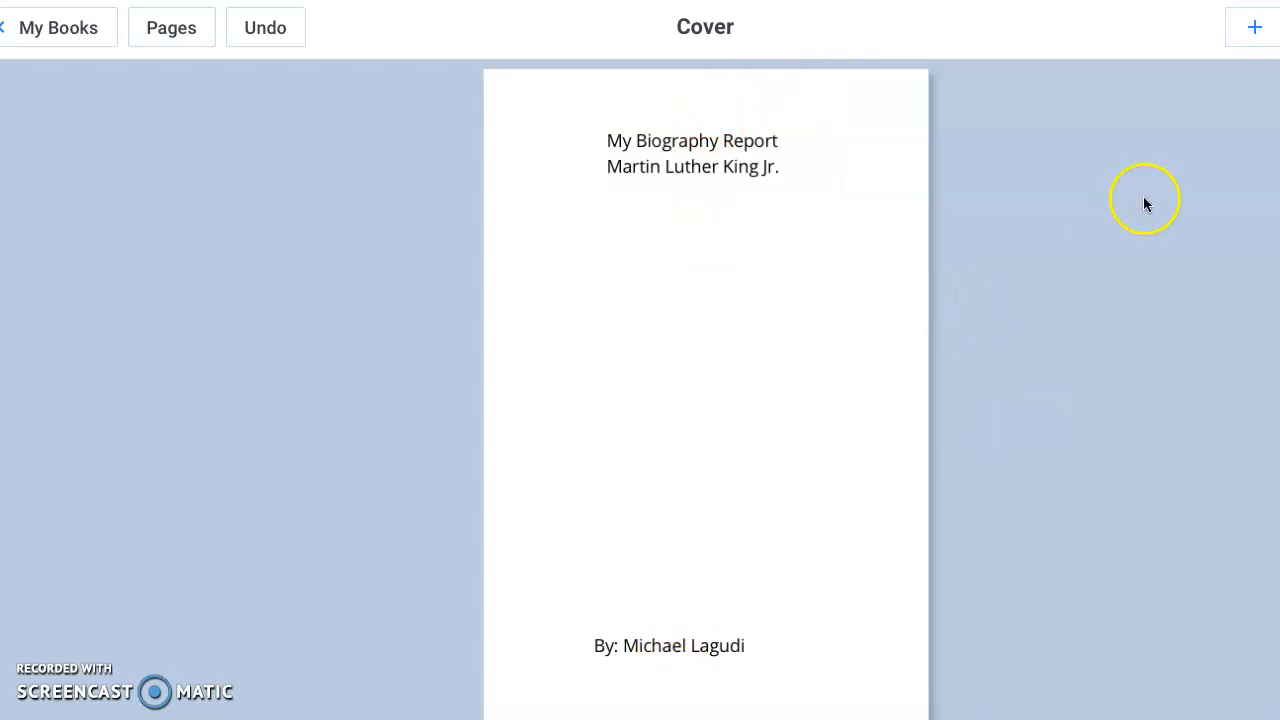
# Search Google Images for "Martin Luther King Jr." to import a picture onto the cover
pyautogui.click(1252, 36)
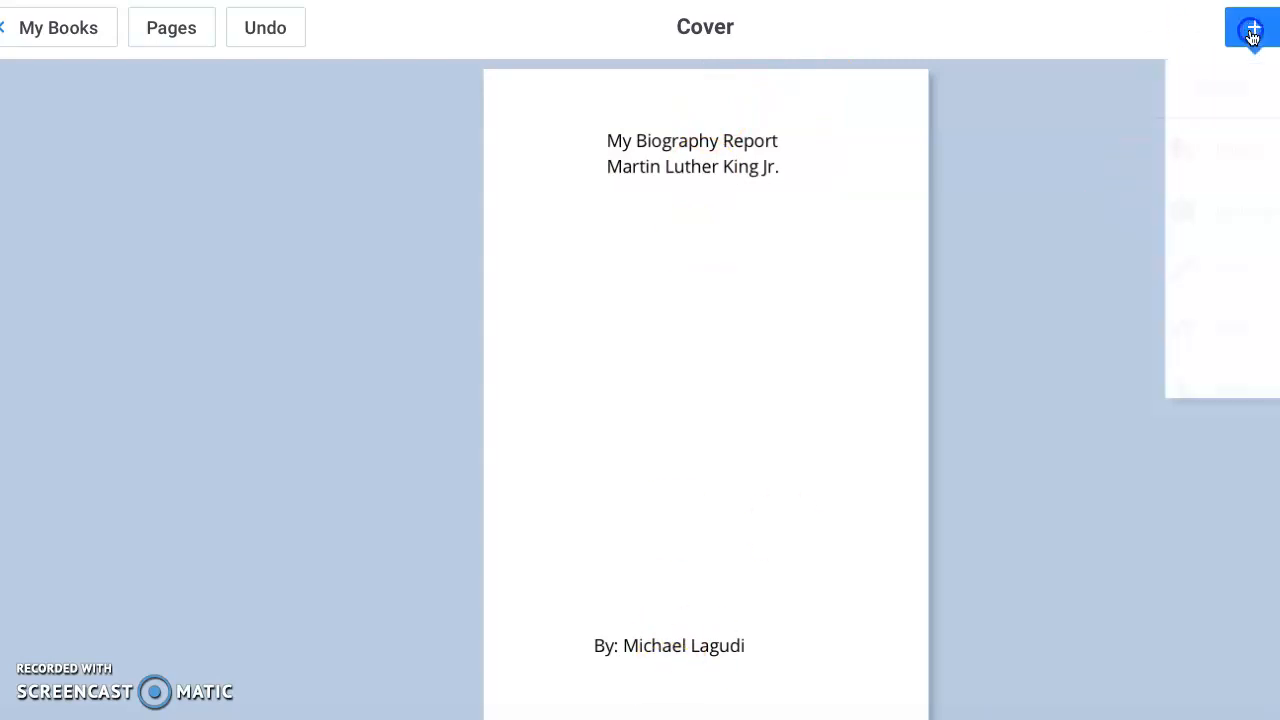
pyautogui.click(1245, 160)
pyautogui.click(481, 181)
pyautogui.write('Martin Luther King Jr.')
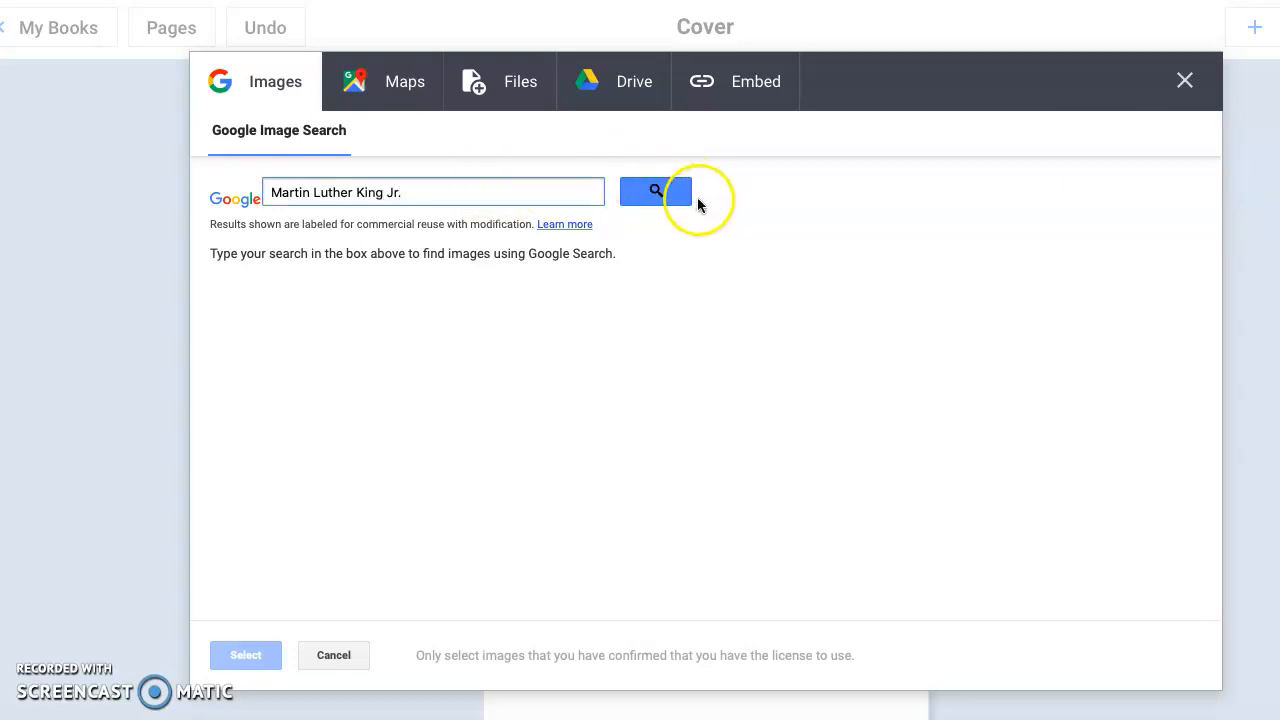
pyautogui.click(656, 190)
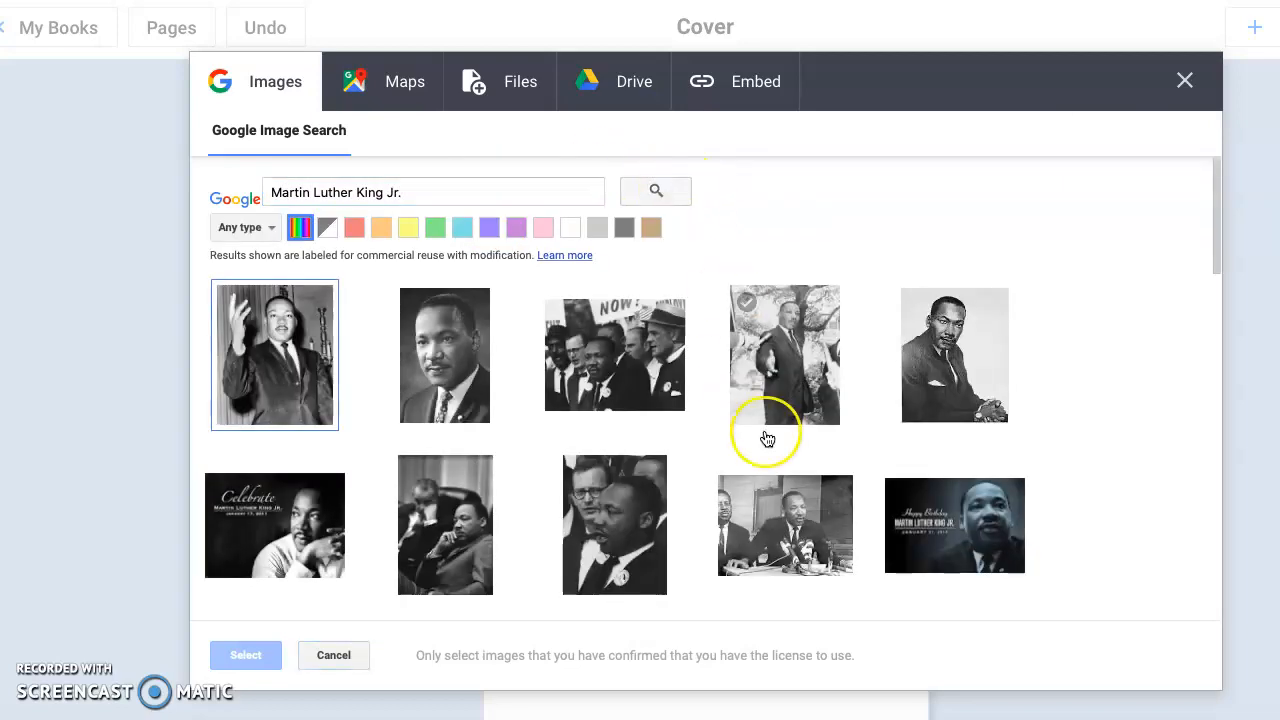
# Browse the image results and insert the first photo, Martin Luther King Jr. with a raised hand, onto the cover
pyautogui.scroll(-5, 763, 434)
pyautogui.scroll(-10, 767, 438)
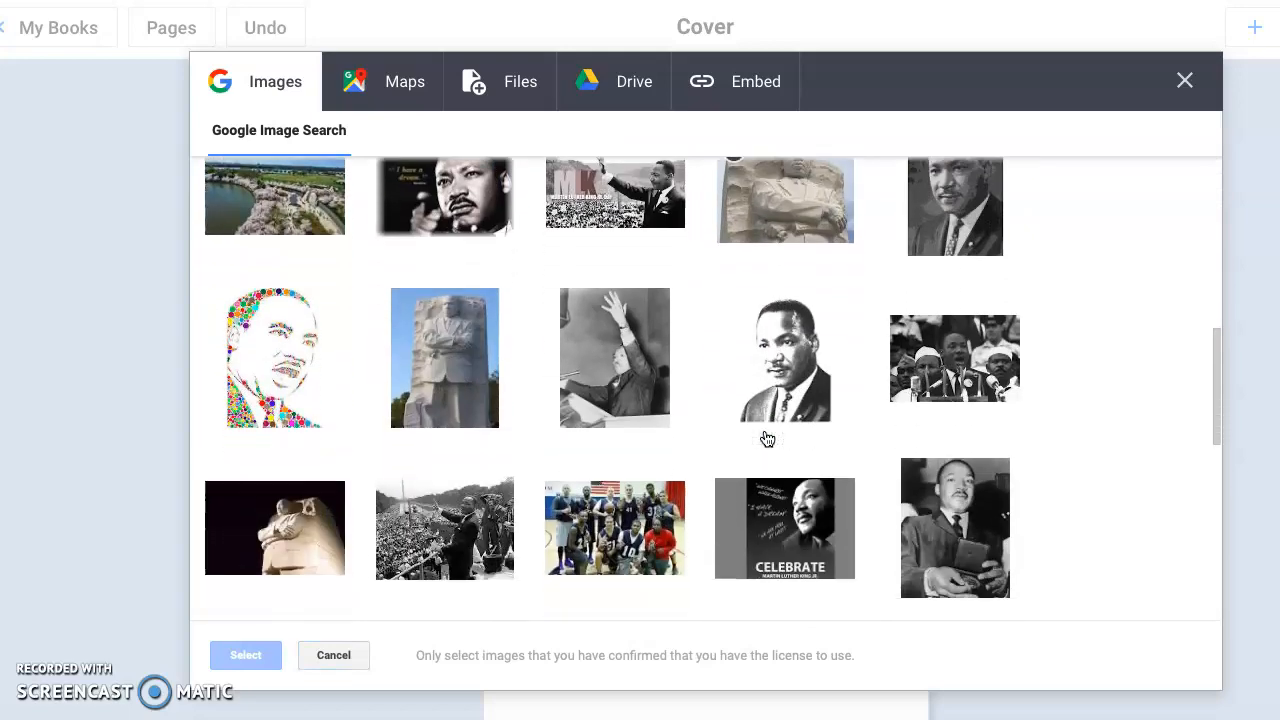
pyautogui.scroll(6, 767, 438)
pyautogui.scroll(5, 767, 438)
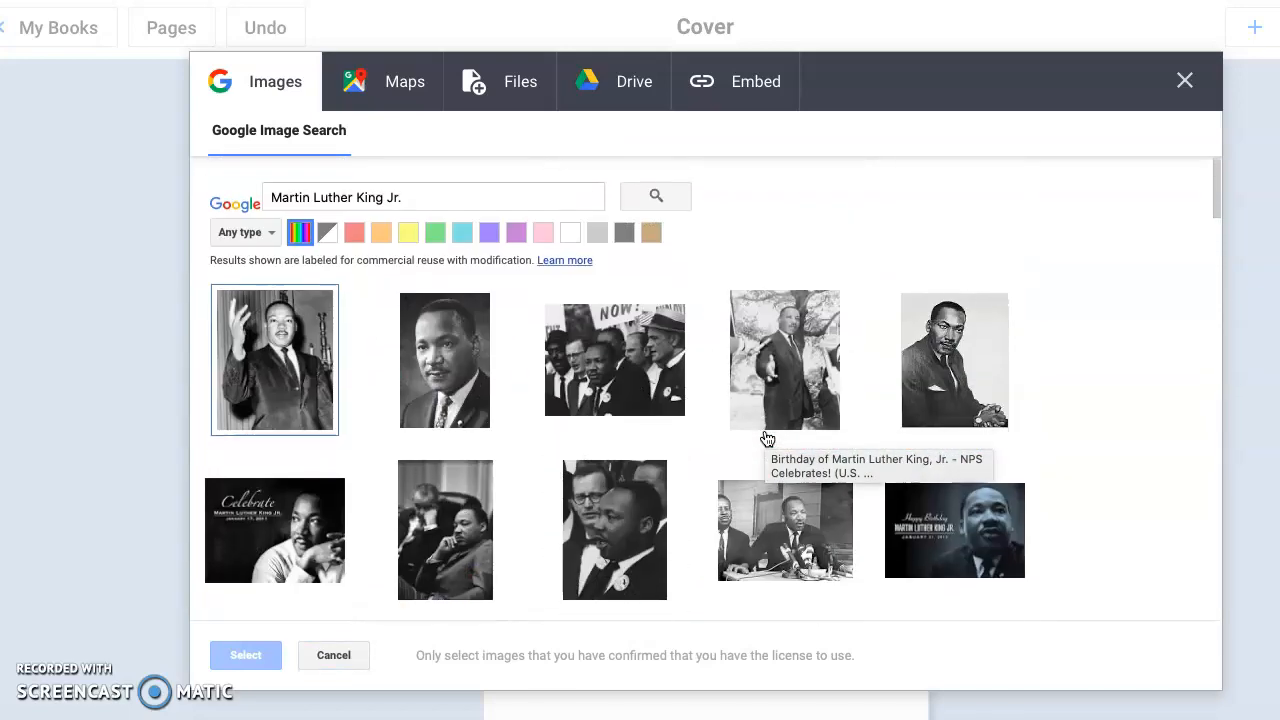
pyautogui.click(232, 301)
pyautogui.click(246, 656)
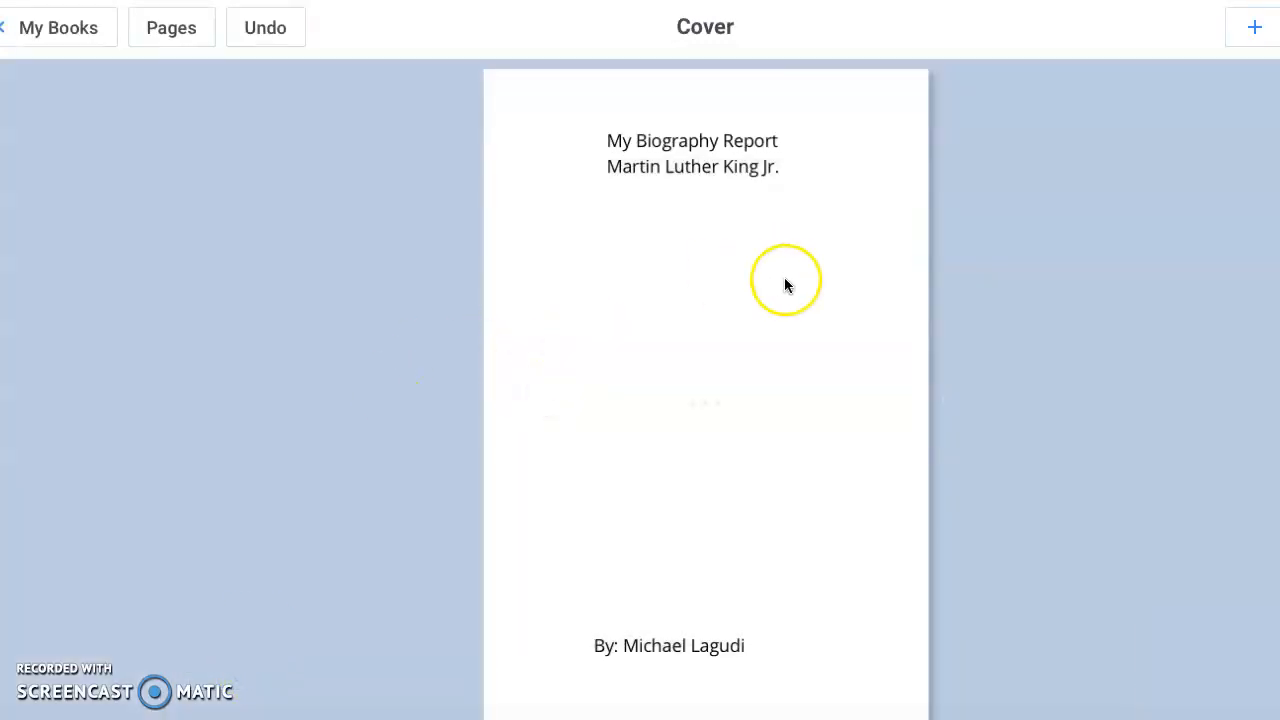
# Shrink the Martin Luther King Jr. photo and centre it on the cover between the title and the author line
pyautogui.moveTo(777, 277); pyautogui.dragTo(807, 281)
pyautogui.moveTo(911, 180); pyautogui.dragTo(886, 222)
pyautogui.moveTo(743, 334); pyautogui.dragTo(775, 276)
pyautogui.moveTo(518, 655); pyautogui.dragTo(574, 580)
pyautogui.moveTo(746, 426); pyautogui.dragTo(717, 427)
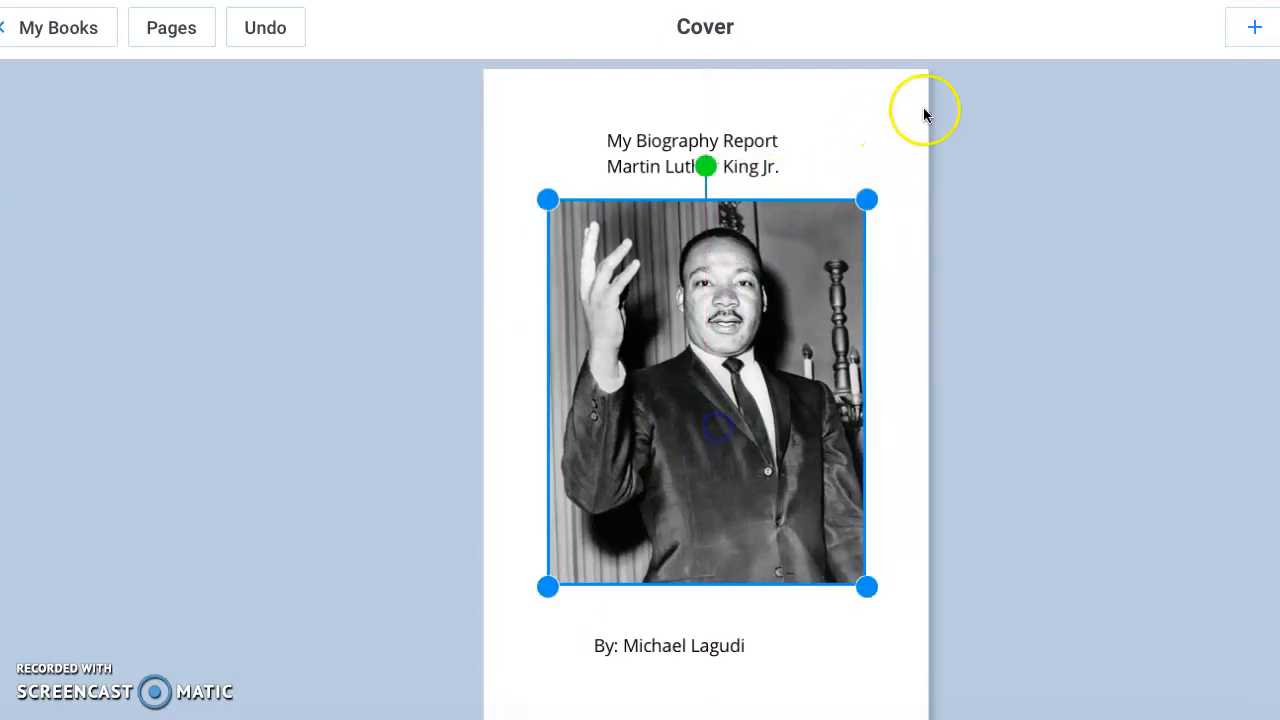
pyautogui.click(889, 115)
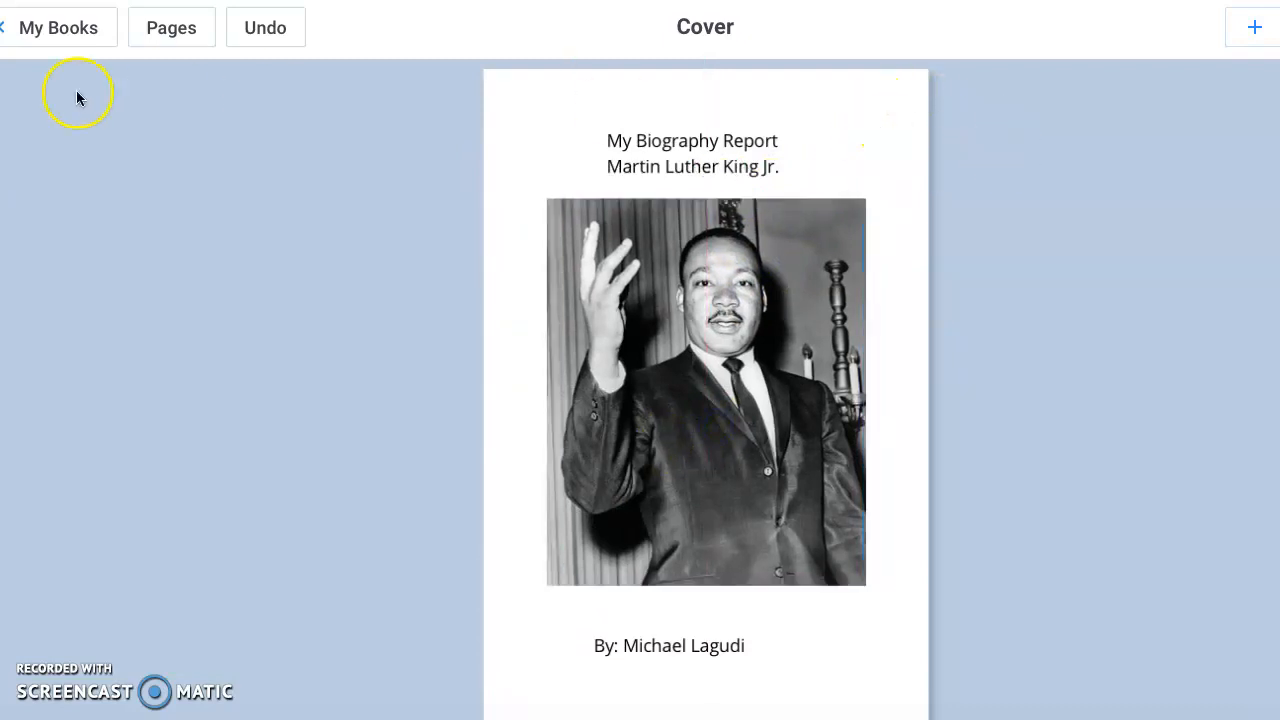